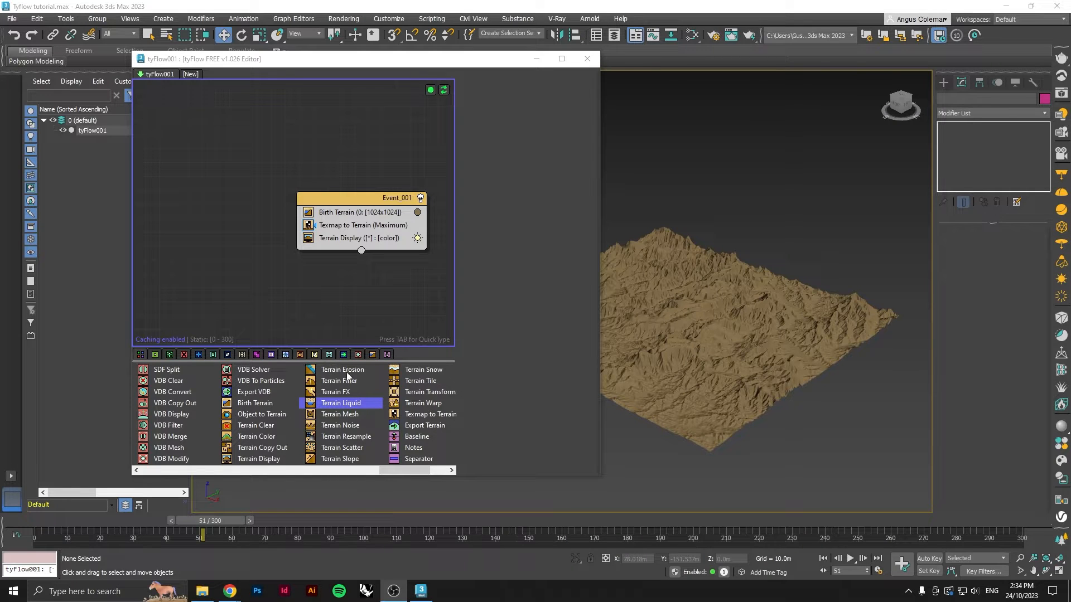
Step: Insert a Terrain Erosion operator in Event_001 between Texmap to Terrain and Terrain Display, and inspect the eroded slopes up close
{"action": "left_click_drag", "start_coordinate": [346, 371], "coordinate": [366, 233]}
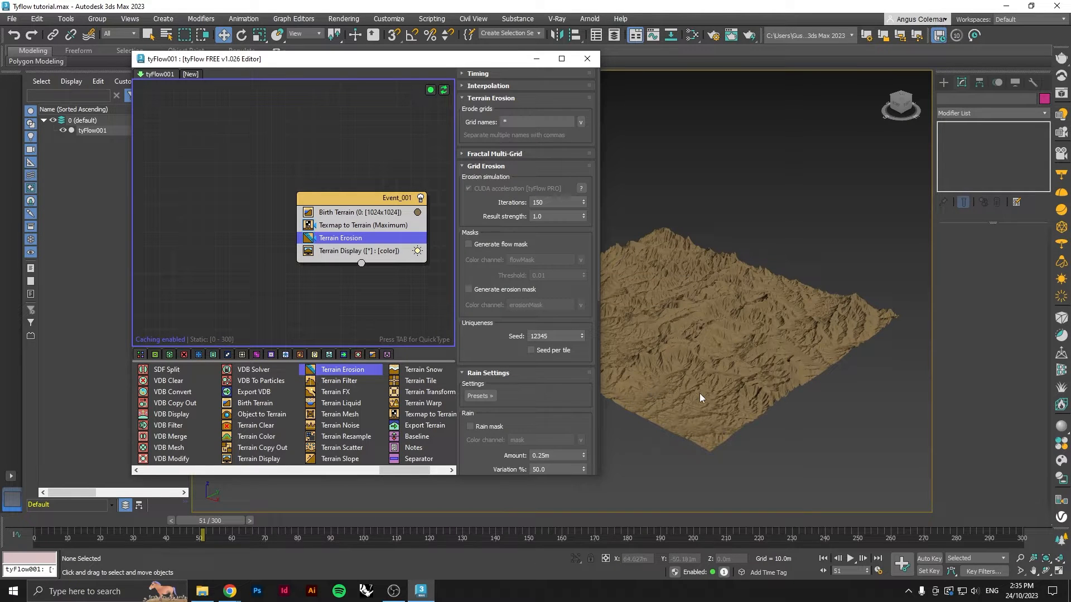
{"action": "scroll", "coordinate": [660, 352], "scroll_direction": "up", "scroll_amount": 10}
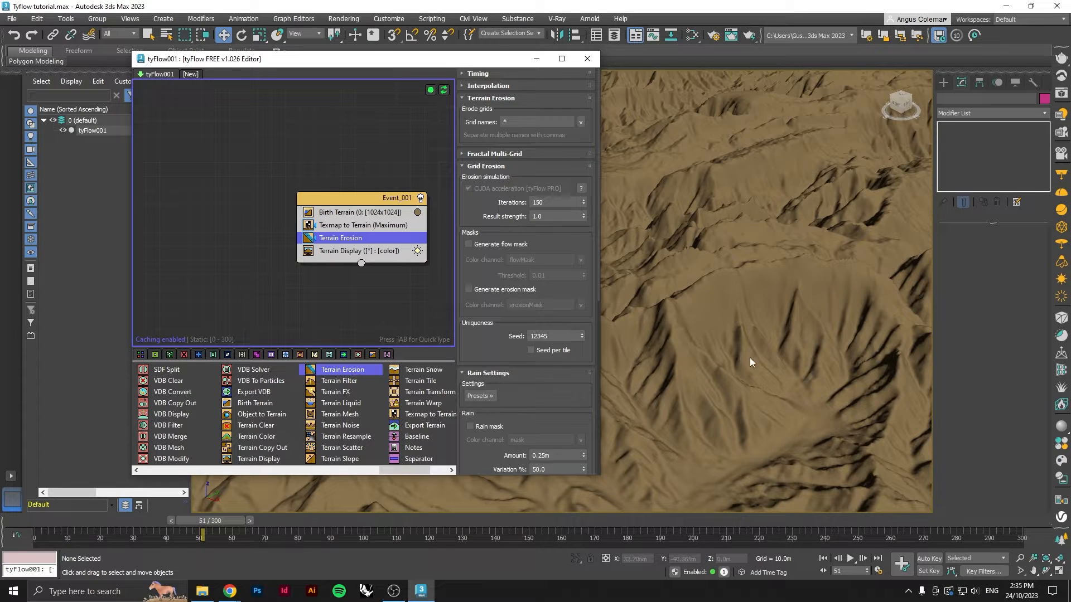
{"action": "left_click_drag", "start_coordinate": [453, 61], "coordinate": [0, 65]}
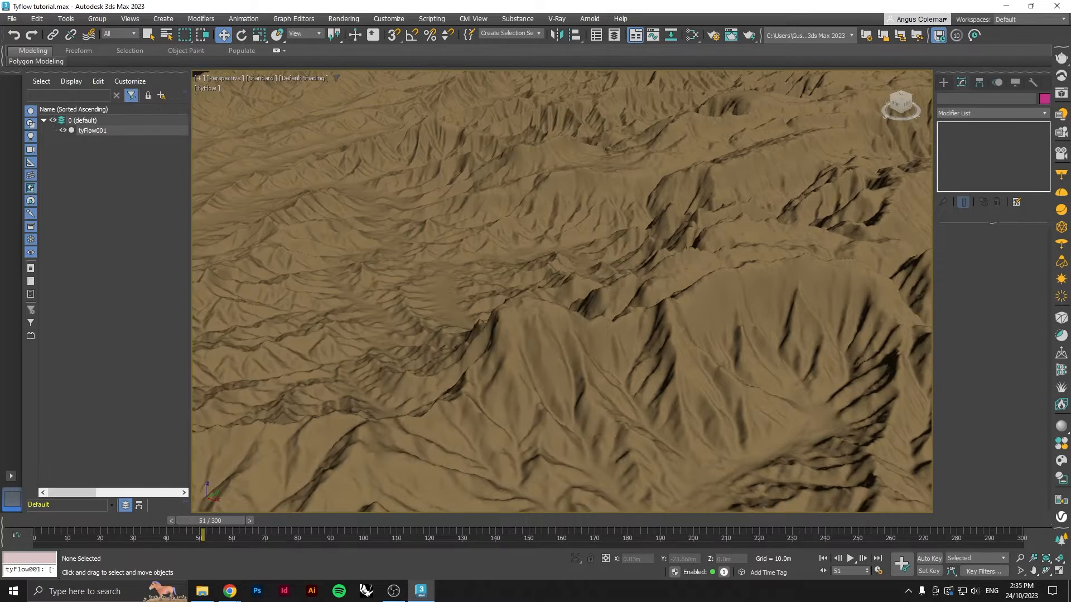
{"action": "scroll", "coordinate": [580, 371], "scroll_direction": "up", "scroll_amount": 3}
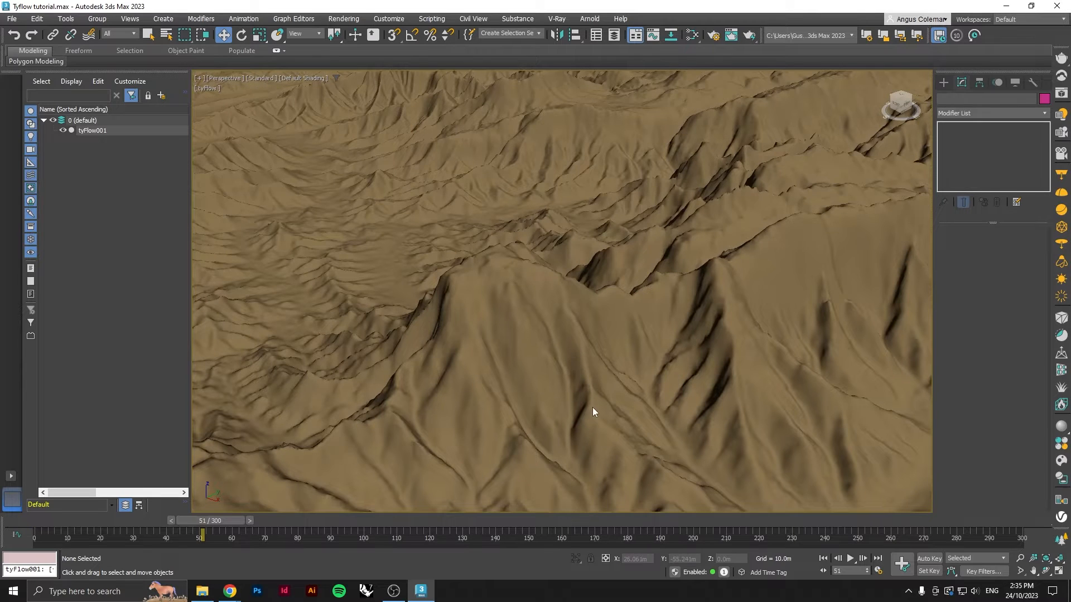
{"action": "middle_click_drag", "start_coordinate": [592, 408], "coordinate": [608, 347]}
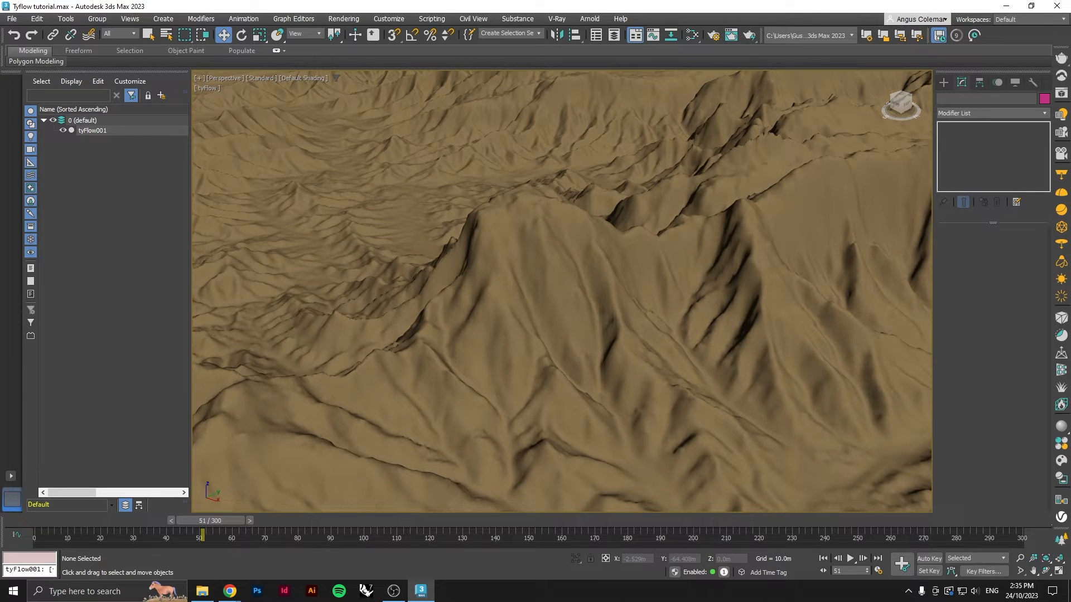
Step: Add a Terrain Mesh operator below Terrain Erosion in Event_001 and extract its mesh as a separate object
{"action": "left_click_drag", "start_coordinate": [1070, 210], "coordinate": [355, 74]}
{"action": "scroll", "coordinate": [825, 227], "scroll_direction": "down", "scroll_amount": 5}
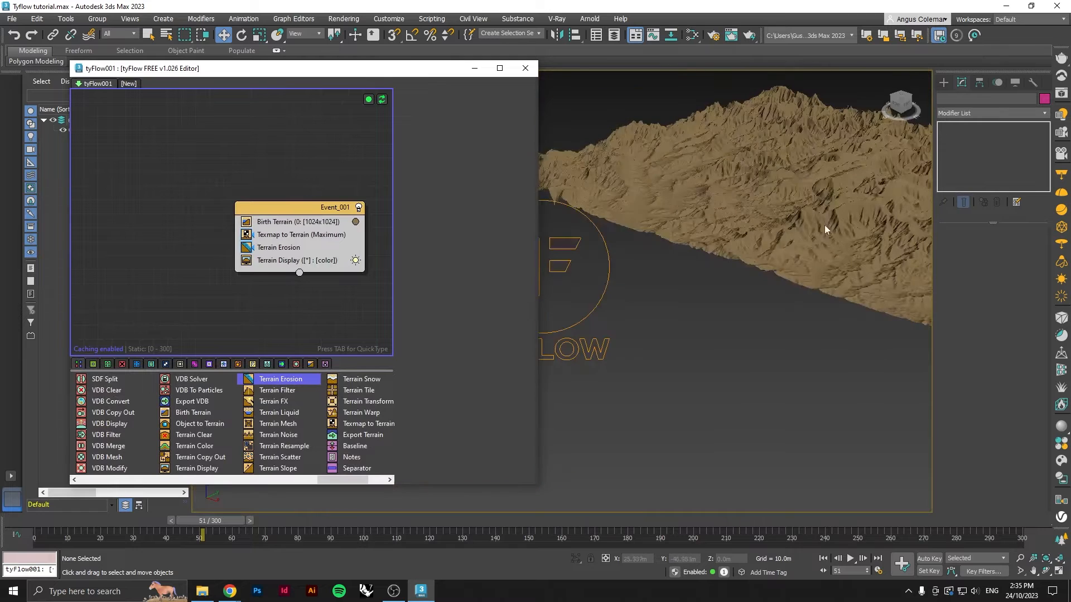
{"action": "scroll", "coordinate": [705, 320], "scroll_direction": "down", "scroll_amount": 2}
{"action": "middle_click_drag", "start_coordinate": [819, 231], "coordinate": [712, 334]}
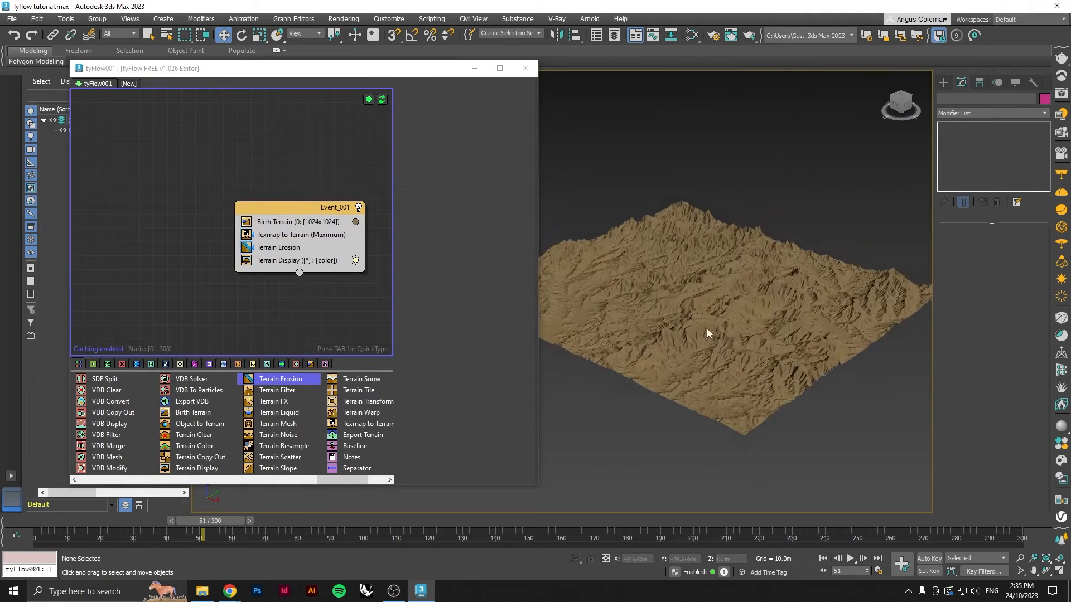
{"action": "left_click", "coordinate": [289, 428]}
{"action": "left_click_drag", "start_coordinate": [289, 428], "coordinate": [287, 252]}
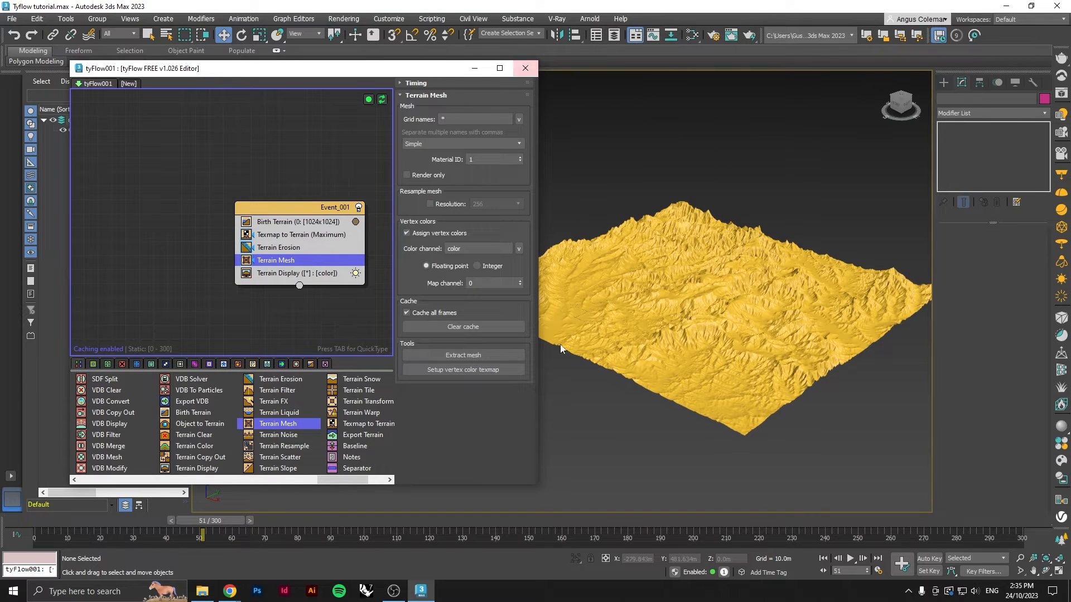
{"action": "left_click", "coordinate": [493, 357]}
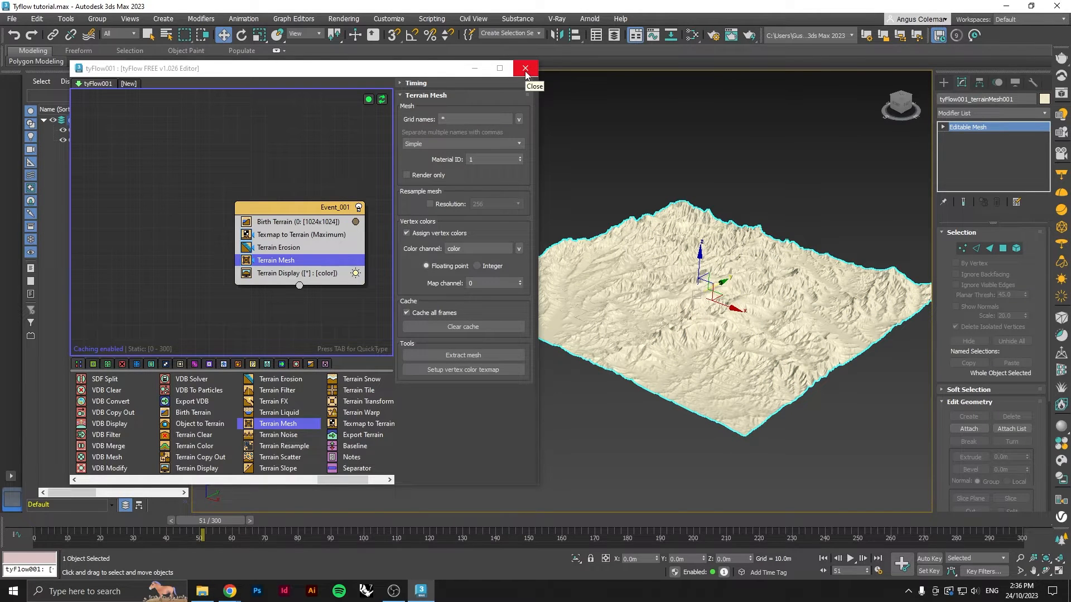
Step: Close the tyFlow editor and hide the tyFlow001 object so only the extracted terrain mesh is displayed
{"action": "left_click", "coordinate": [525, 69]}
{"action": "left_click", "coordinate": [63, 130]}
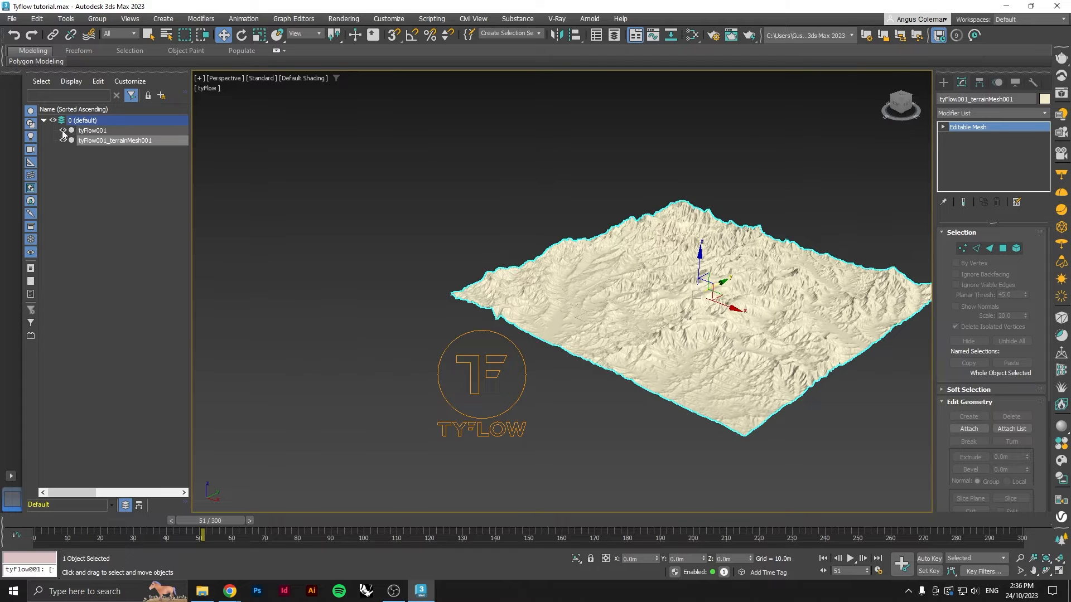
{"action": "left_click", "coordinate": [650, 440]}
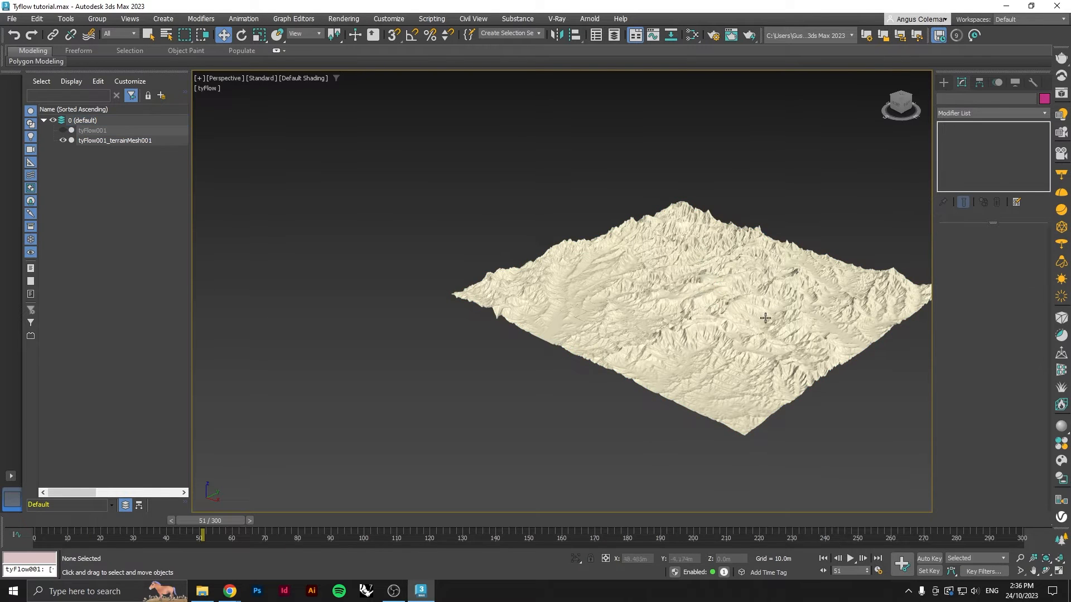
{"action": "scroll", "coordinate": [712, 331], "scroll_direction": "up", "scroll_amount": 10}
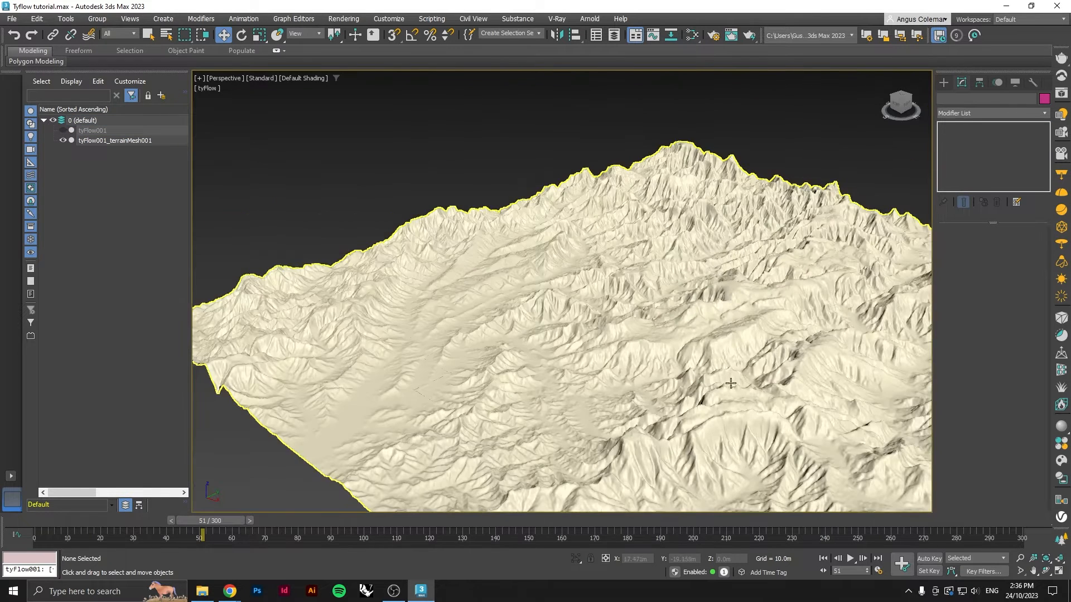
{"action": "middle_click_drag", "start_coordinate": [734, 382], "coordinate": [674, 305]}
{"action": "middle_click_drag", "start_coordinate": [694, 350], "coordinate": [527, 428], "text": "alt"}
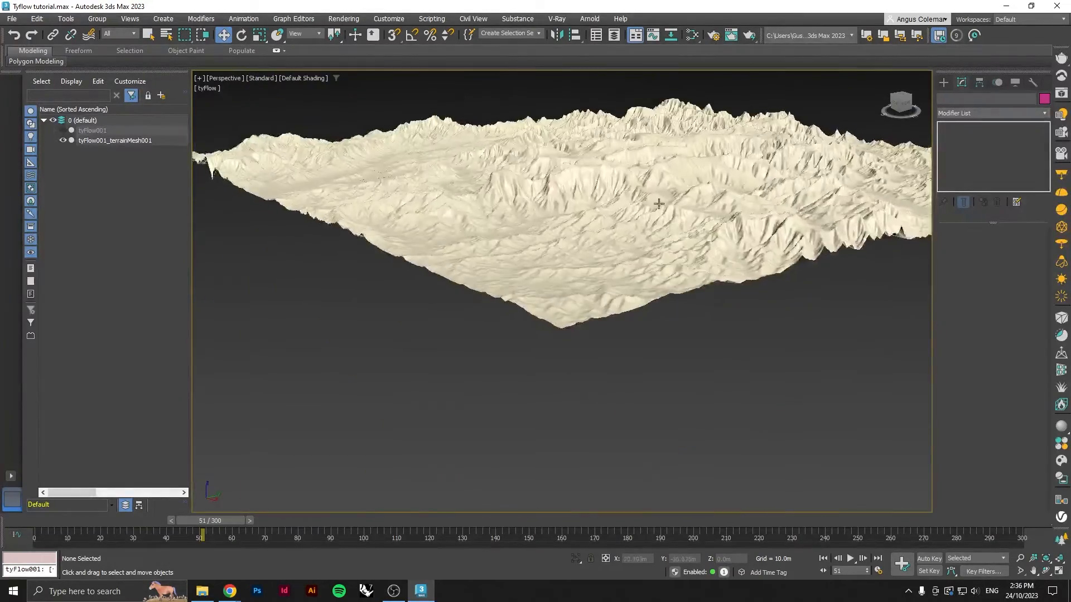
{"action": "scroll", "coordinate": [616, 215], "scroll_direction": "up", "scroll_amount": 8}
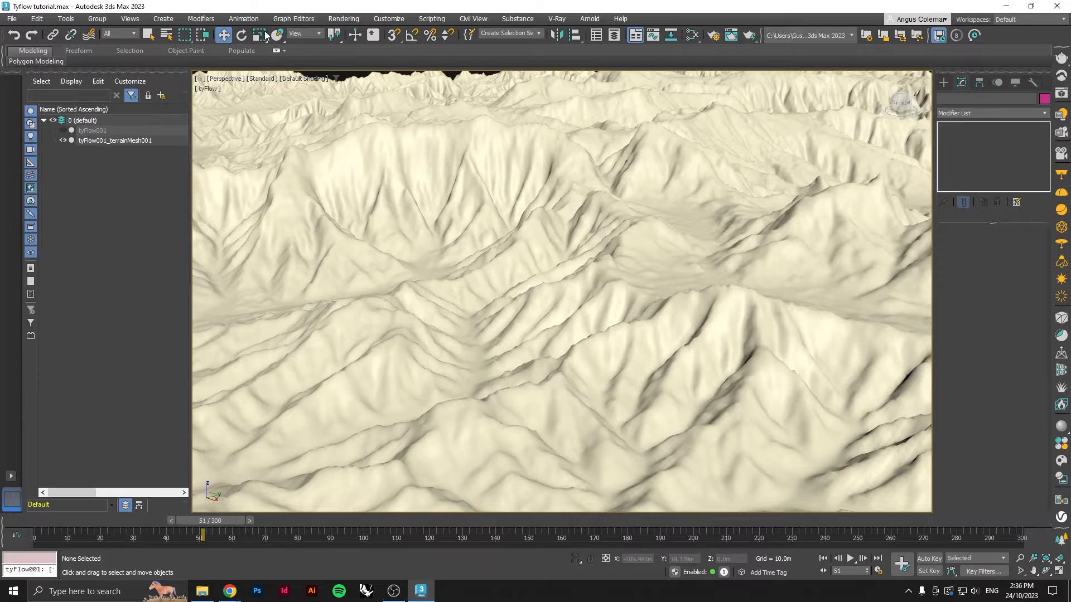
Step: Select the extracted terrain mesh and apply an Edit Poly modifier to it
{"action": "left_click", "coordinate": [513, 262]}
{"action": "scroll", "coordinate": [594, 340], "scroll_direction": "down", "scroll_amount": 10}
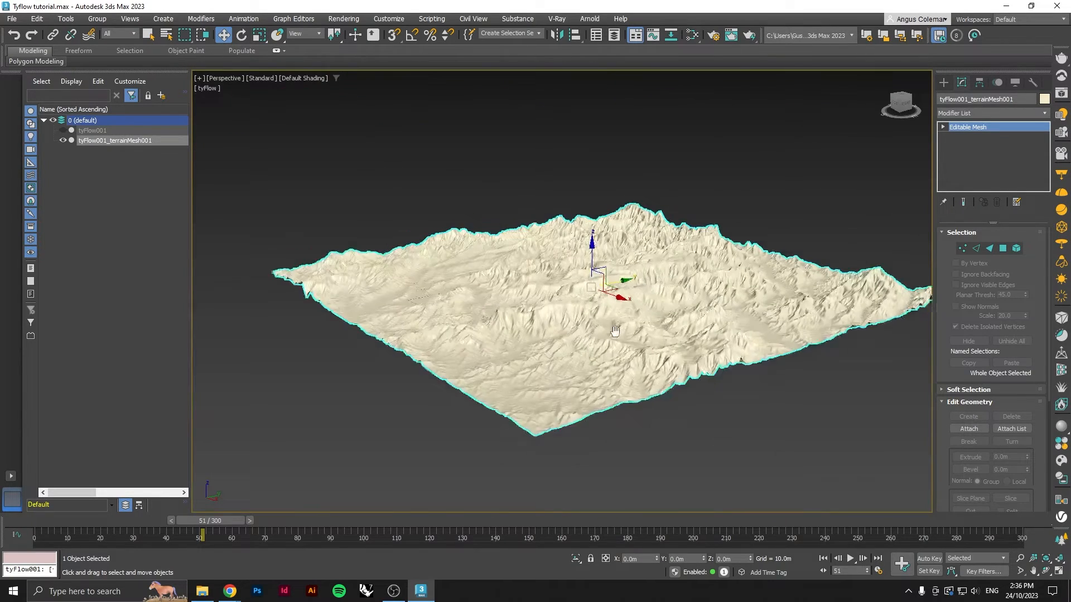
{"action": "middle_click_drag", "start_coordinate": [616, 331], "coordinate": [603, 363]}
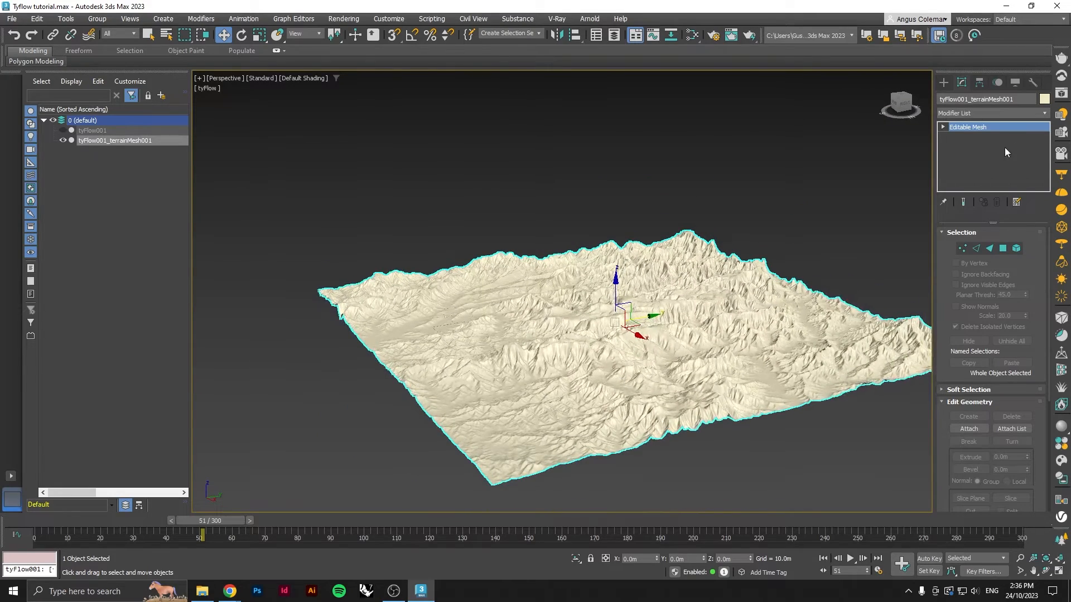
{"action": "left_click", "coordinate": [969, 113]}
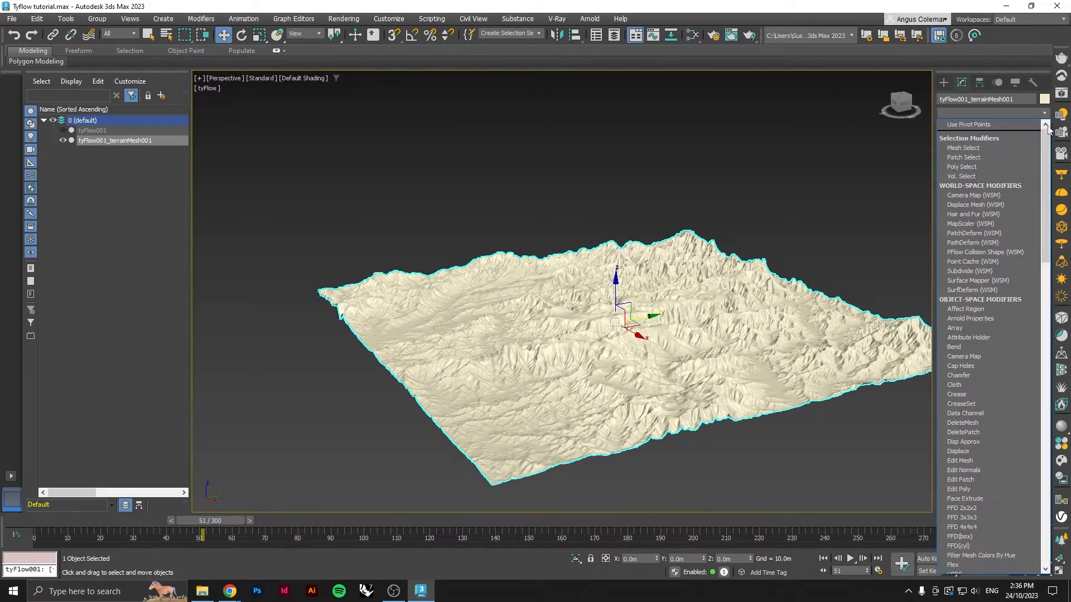
{"action": "type", "text": "esh"}
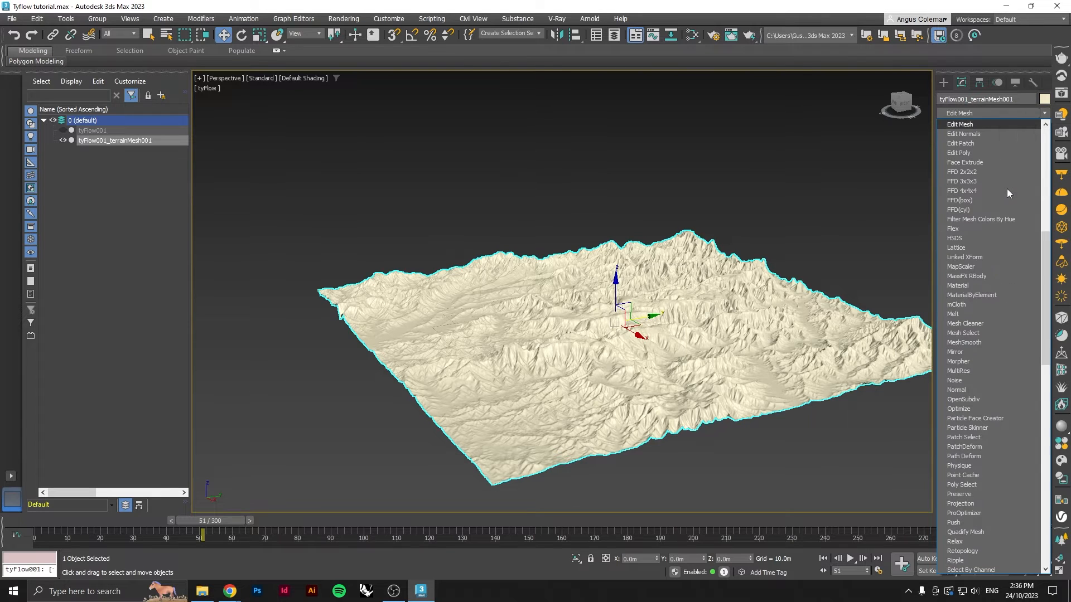
{"action": "left_click", "coordinate": [983, 152]}
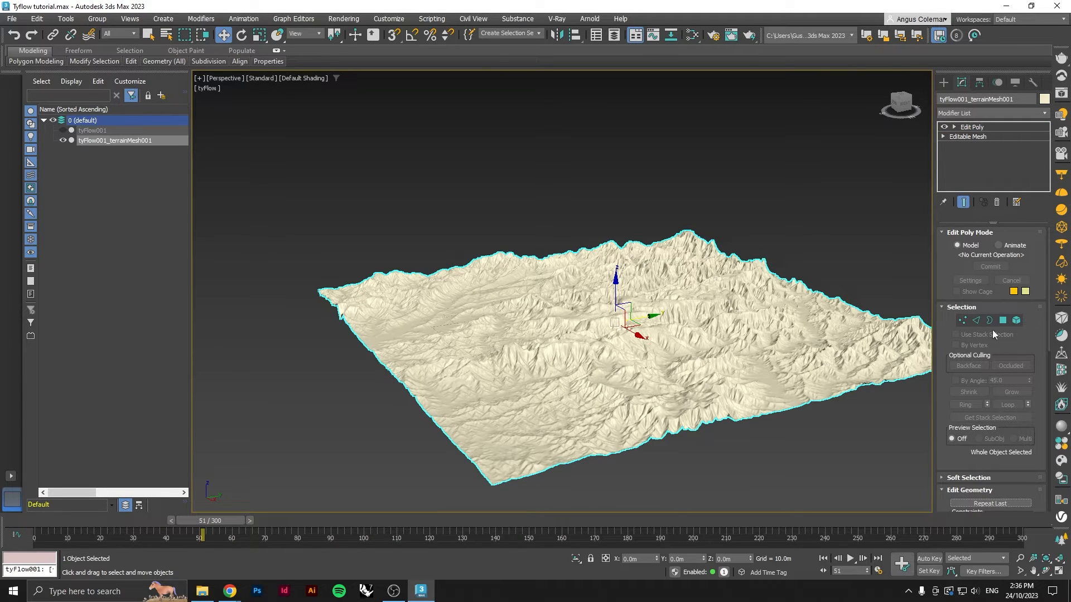
Step: Set the Paint Deformation push/pull value to 3 m and paint raised areas on the terrain with the Push/Pull brush
{"action": "scroll", "coordinate": [988, 473], "scroll_direction": "down", "scroll_amount": 3}
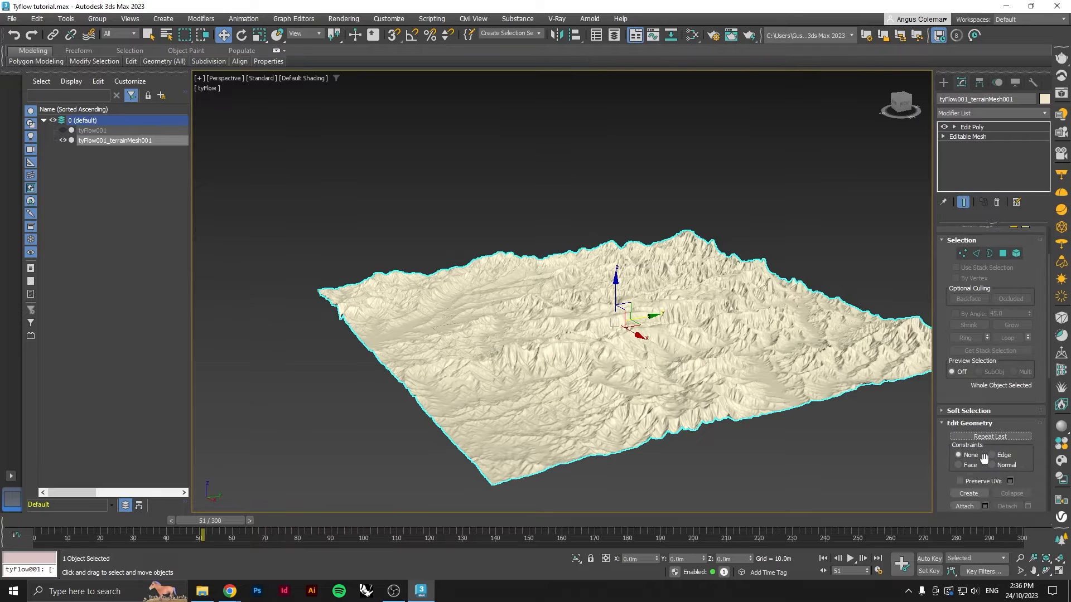
{"action": "scroll", "coordinate": [985, 459], "scroll_direction": "down", "scroll_amount": 9}
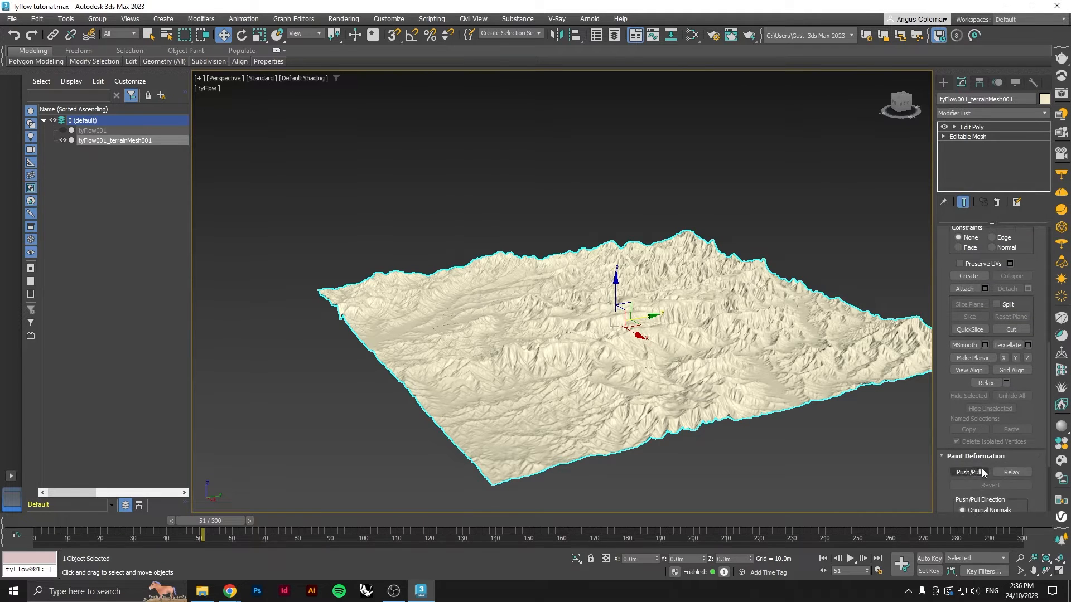
{"action": "scroll", "coordinate": [982, 472], "scroll_direction": "down", "scroll_amount": 4}
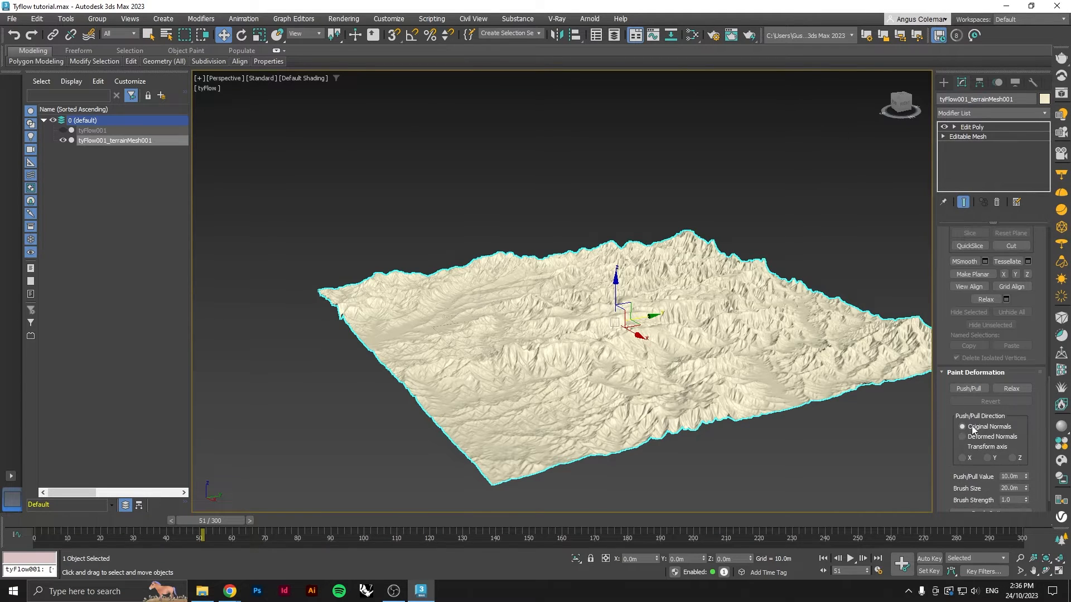
{"action": "scroll", "coordinate": [979, 497], "scroll_direction": "down", "scroll_amount": 1}
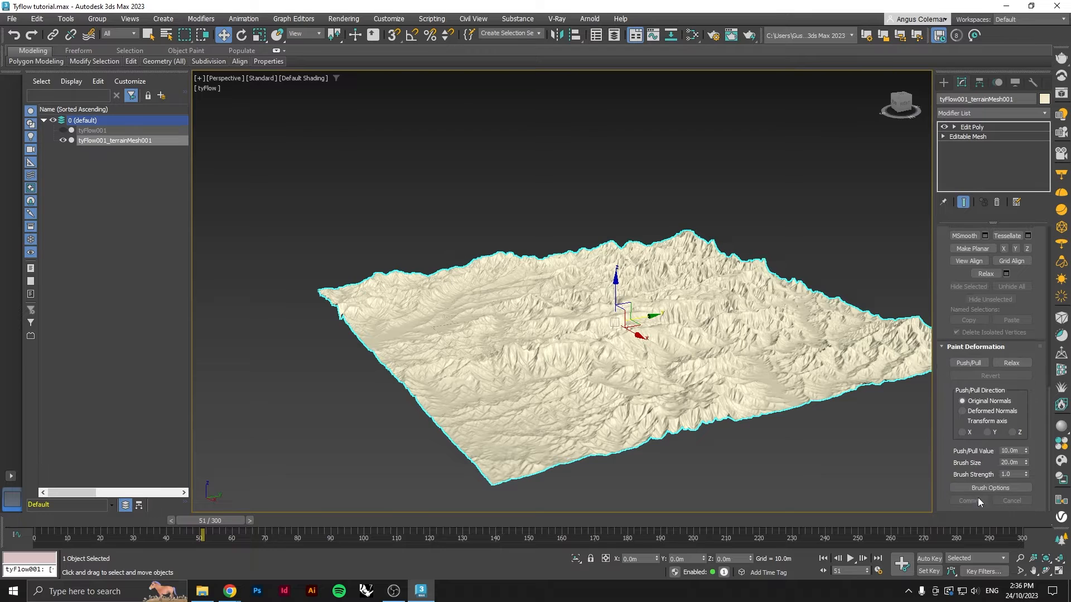
{"action": "left_click", "coordinate": [1016, 452]}
{"action": "type", "text": "3"}
{"action": "key", "text": "Return"}
{"action": "left_click", "coordinate": [968, 363]}
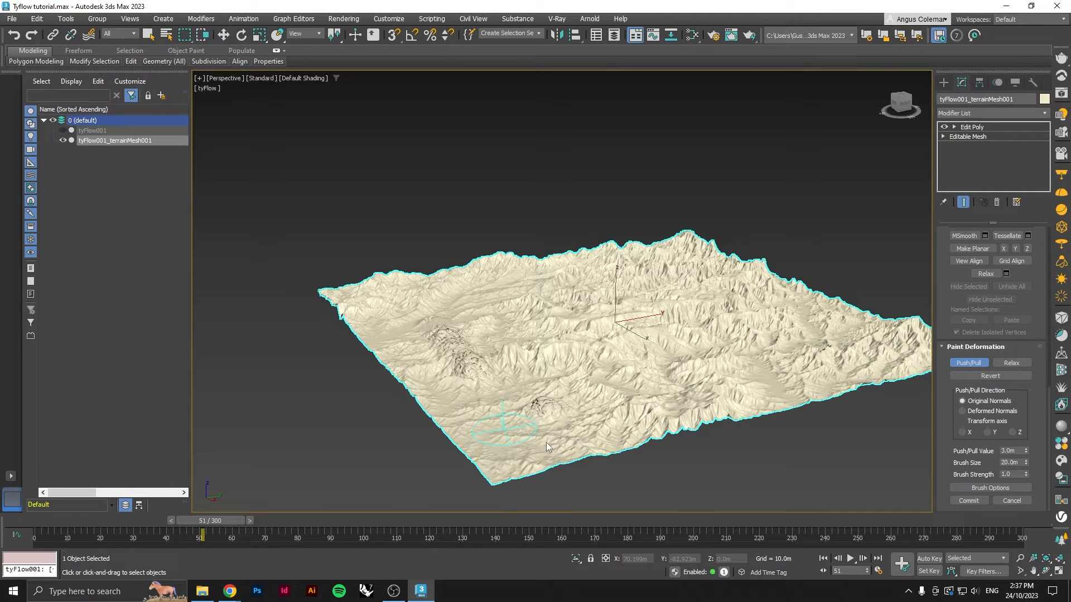
{"action": "left_click_drag", "start_coordinate": [584, 441], "coordinate": [638, 457]}
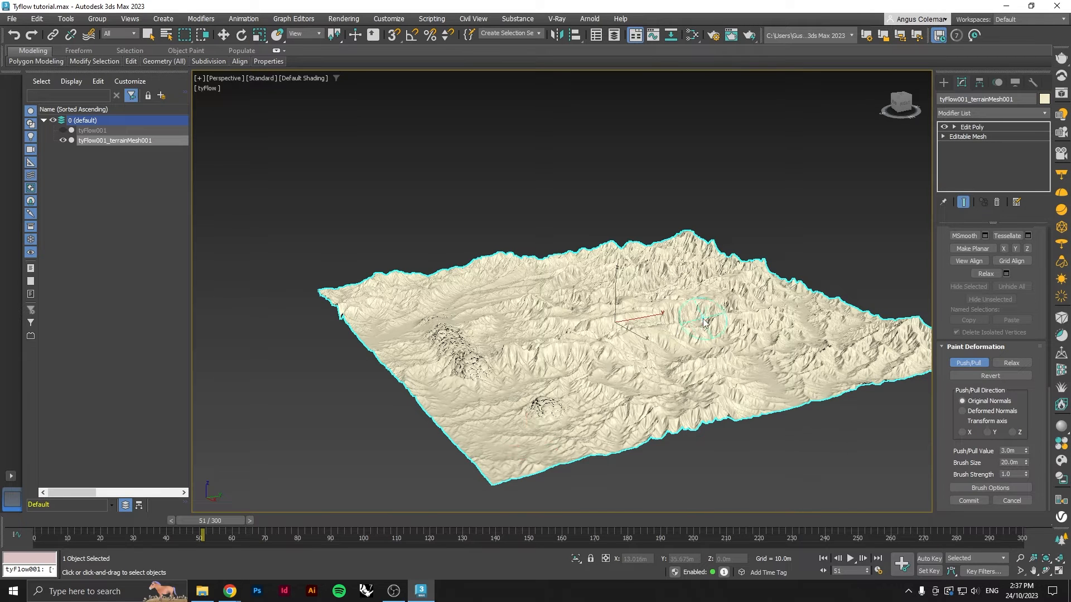
Step: Examine the painted bumps on the terrain up close from different angles
{"action": "middle_click_drag", "start_coordinate": [707, 330], "coordinate": [692, 335]}
{"action": "scroll", "coordinate": [480, 430], "scroll_direction": "up", "scroll_amount": 10}
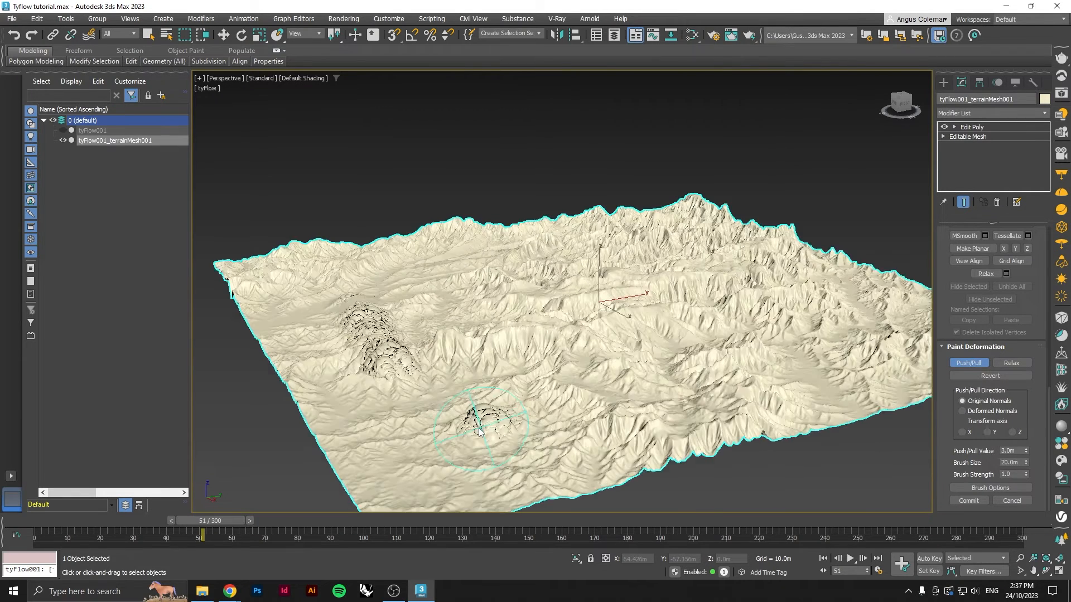
{"action": "scroll", "coordinate": [498, 427], "scroll_direction": "up", "scroll_amount": 6}
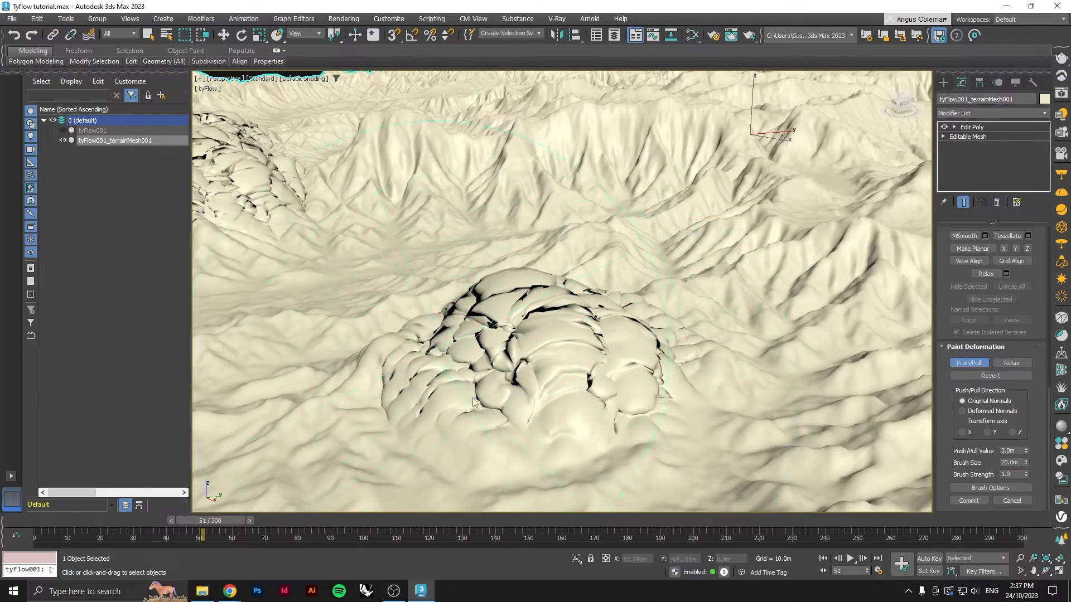
{"action": "scroll", "coordinate": [504, 393], "scroll_direction": "down", "scroll_amount": 4}
{"action": "scroll", "coordinate": [510, 393], "scroll_direction": "down", "scroll_amount": 2}
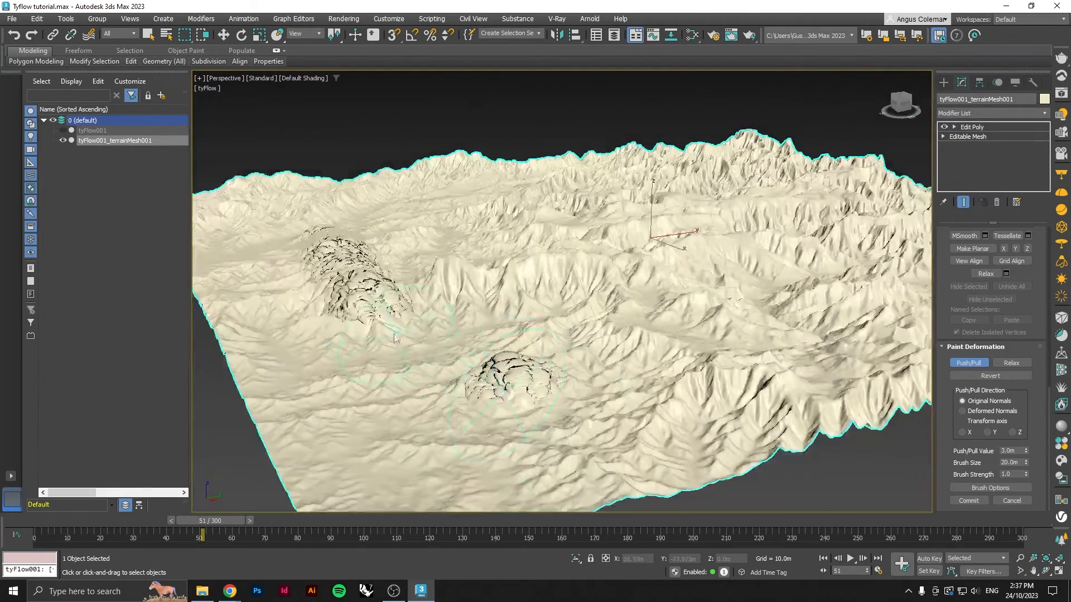
{"action": "middle_click_drag", "start_coordinate": [395, 336], "coordinate": [498, 444]}
{"action": "mouse_move", "coordinate": [458, 369]}
{"action": "middle_mouse_down", "text": "alt"}
{"action": "mouse_move", "coordinate": [536, 440]}
{"action": "mouse_move", "coordinate": [507, 396]}
{"action": "mouse_move", "coordinate": [496, 404]}
{"action": "middle_mouse_up", "text": "alt"}
{"action": "scroll", "coordinate": [556, 474], "scroll_direction": "up", "scroll_amount": 5}
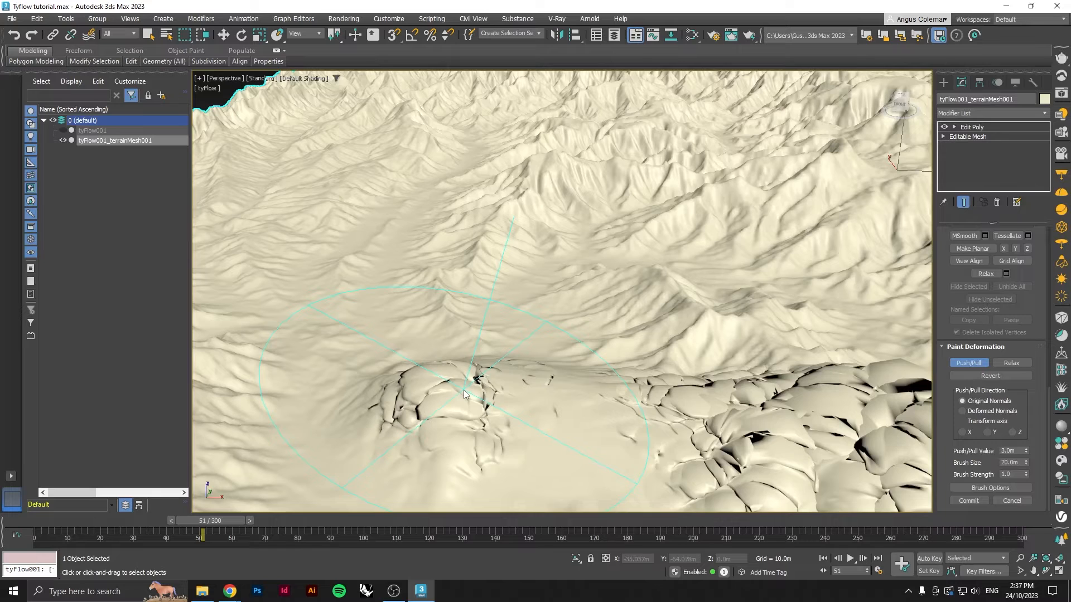
Step: Switch the push/pull direction to the Z transform axis, paint more raised terrain, and deselect the mesh
{"action": "left_click", "coordinate": [1013, 433]}
{"action": "scroll", "coordinate": [547, 324], "scroll_direction": "down", "scroll_amount": 10}
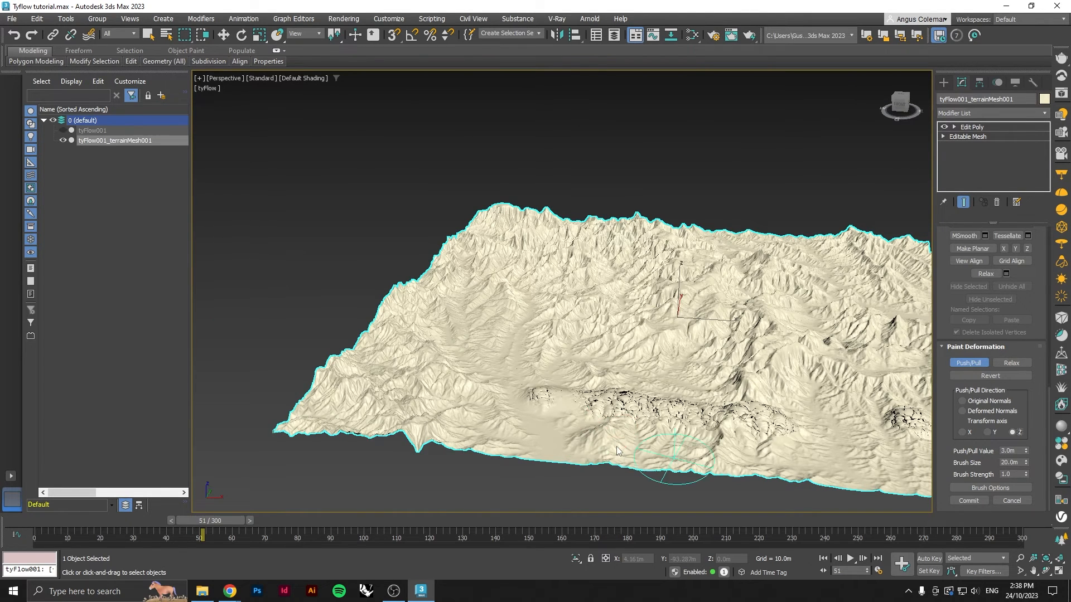
{"action": "scroll", "coordinate": [619, 453], "scroll_direction": "up", "scroll_amount": 3}
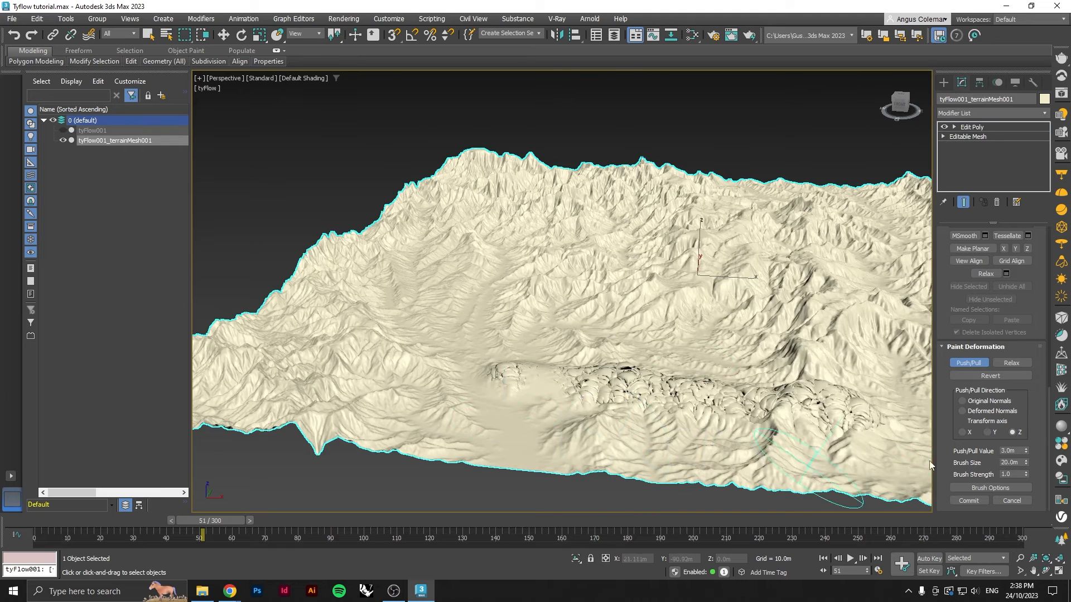
{"action": "scroll", "coordinate": [663, 291], "scroll_direction": "down", "scroll_amount": 3}
{"action": "scroll", "coordinate": [663, 291], "scroll_direction": "down", "scroll_amount": 1}
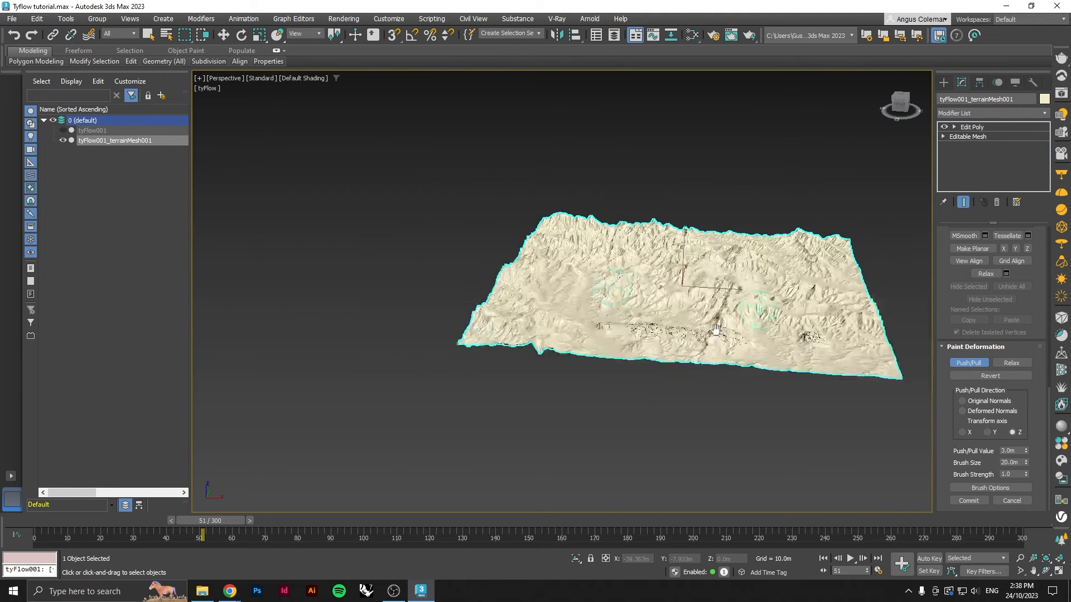
{"action": "scroll", "coordinate": [675, 335], "scroll_direction": "down", "scroll_amount": 2}
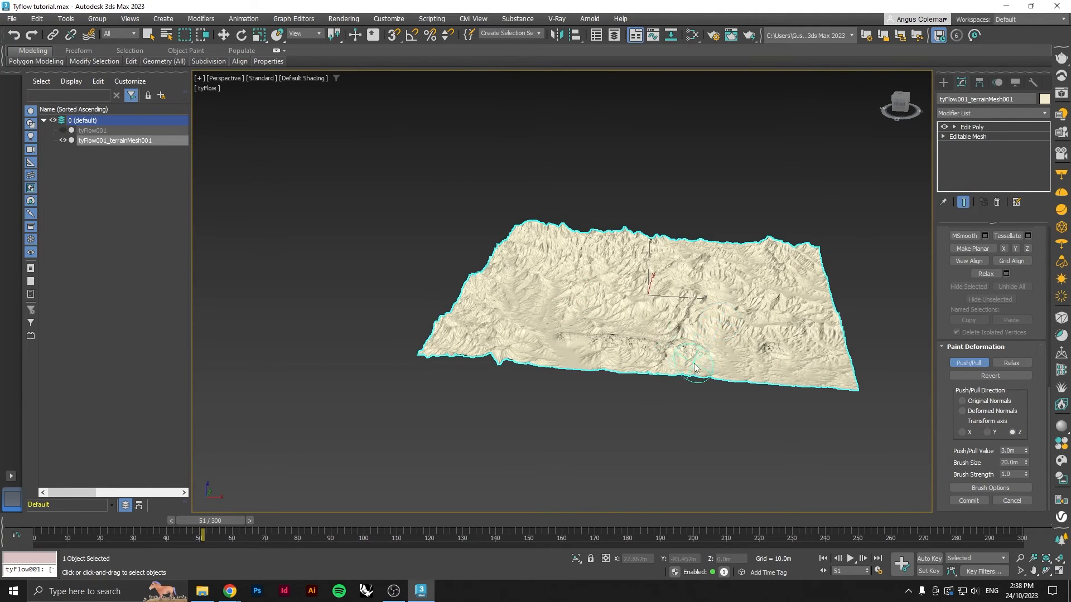
{"action": "middle_click_drag", "start_coordinate": [694, 363], "coordinate": [601, 392], "text": "alt"}
{"action": "left_click", "coordinate": [115, 223]}
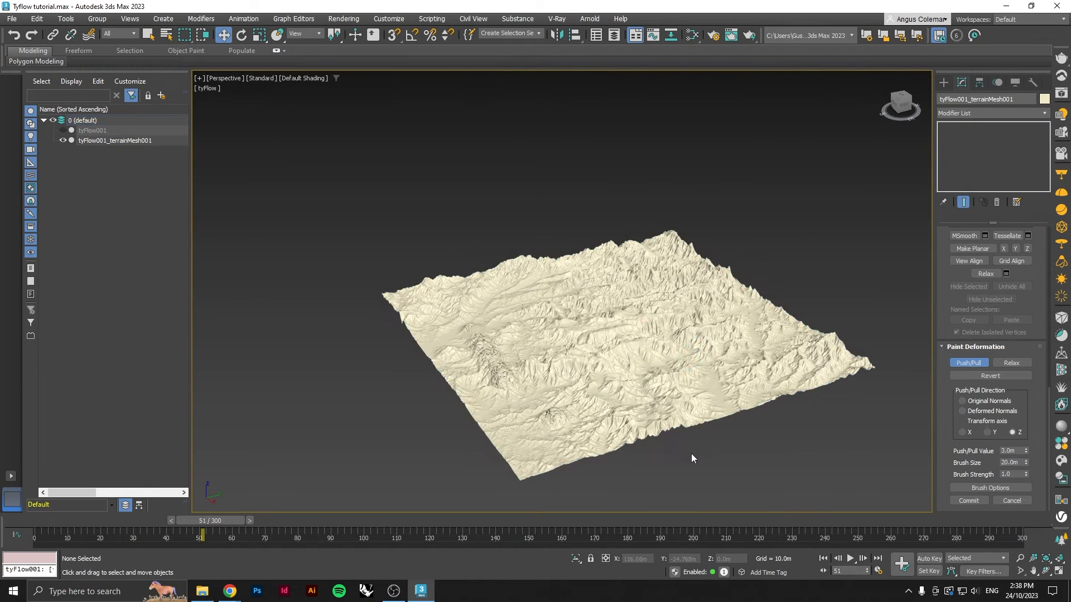
Step: Bring up the Export Selected file dialog for the terrain mesh, dismiss it without exporting, and deselect the mesh
{"action": "left_click", "coordinate": [670, 399]}
{"action": "left_click", "coordinate": [25, 19]}
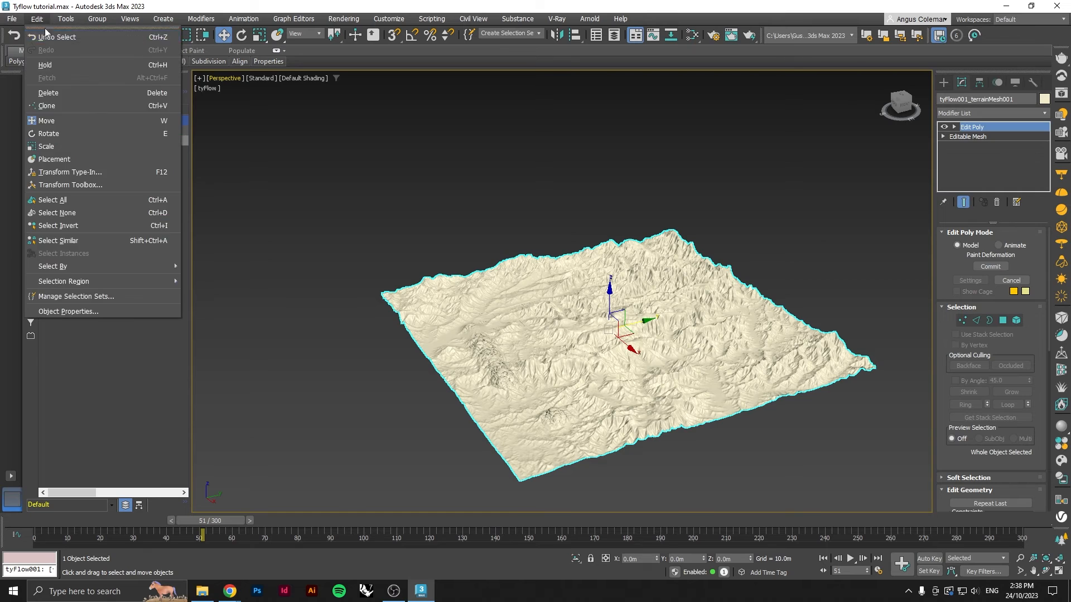
{"action": "left_click", "coordinate": [25, 19]}
{"action": "left_click", "coordinate": [11, 18]}
{"action": "mouse_move", "coordinate": [75, 199]}
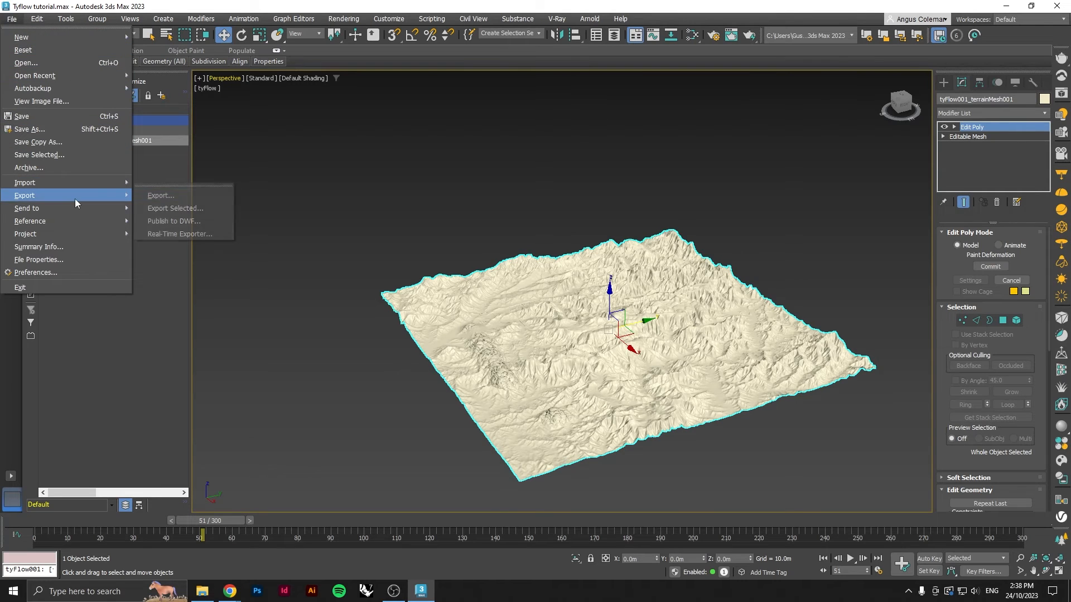
{"action": "left_click", "coordinate": [190, 209]}
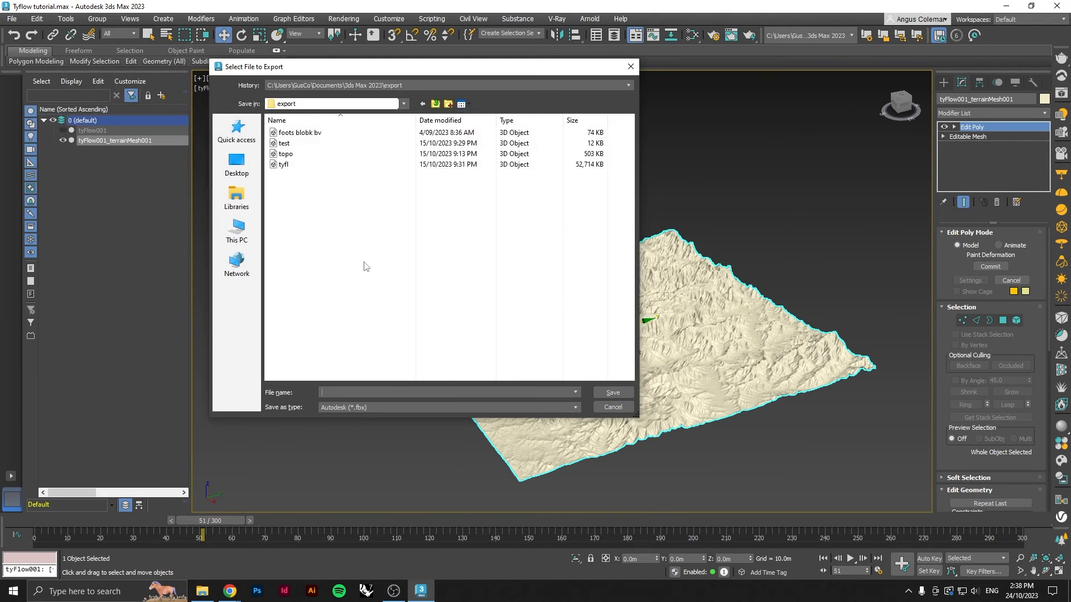
{"action": "left_click", "coordinate": [630, 66]}
{"action": "left_click", "coordinate": [753, 464]}
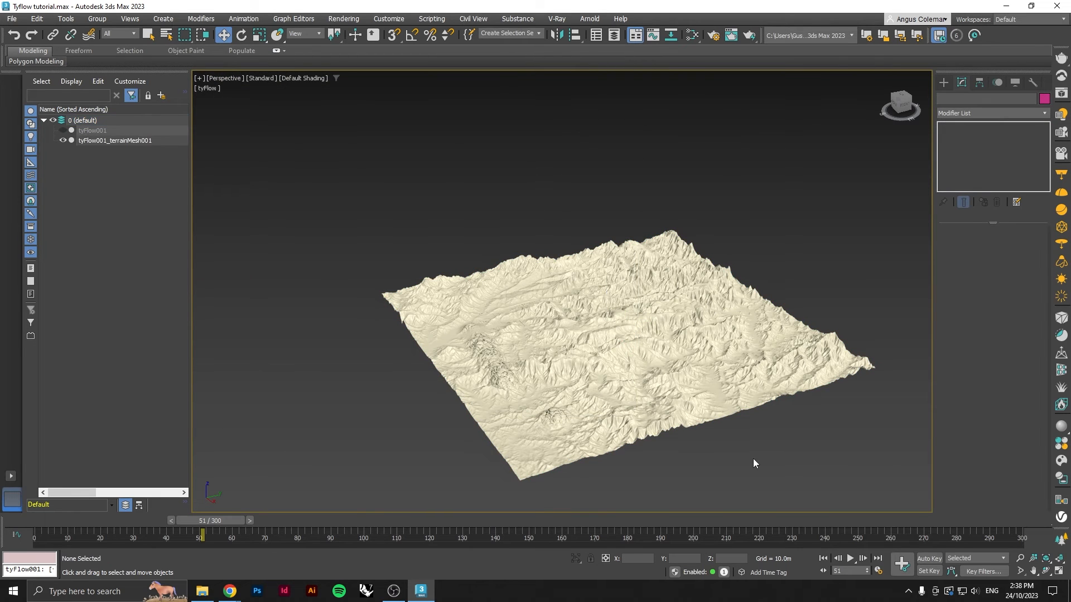